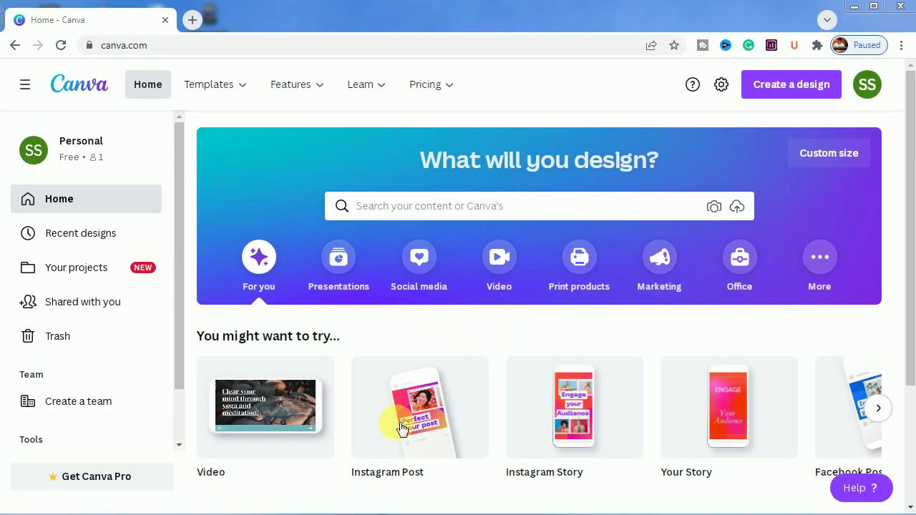
# - Start a blank Instagram Post design and show the uploaded images
pyautogui.click(428, 423)
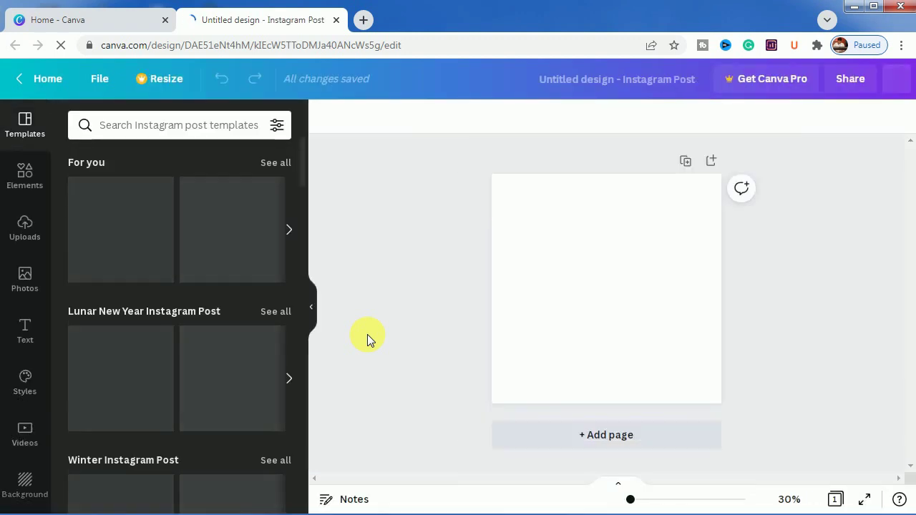
pyautogui.click(24, 229)
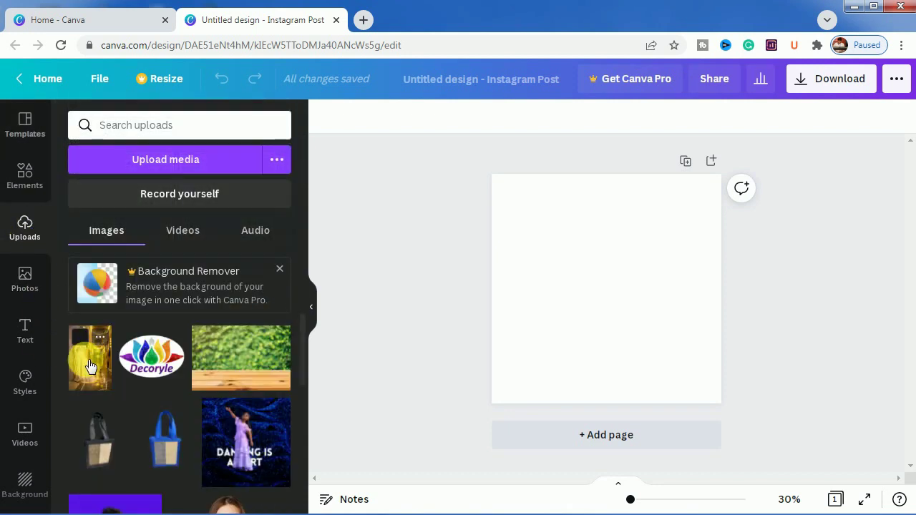
# - Add the corridor photo, set it as the page background, and shift it slightly down
pyautogui.click(91, 362)
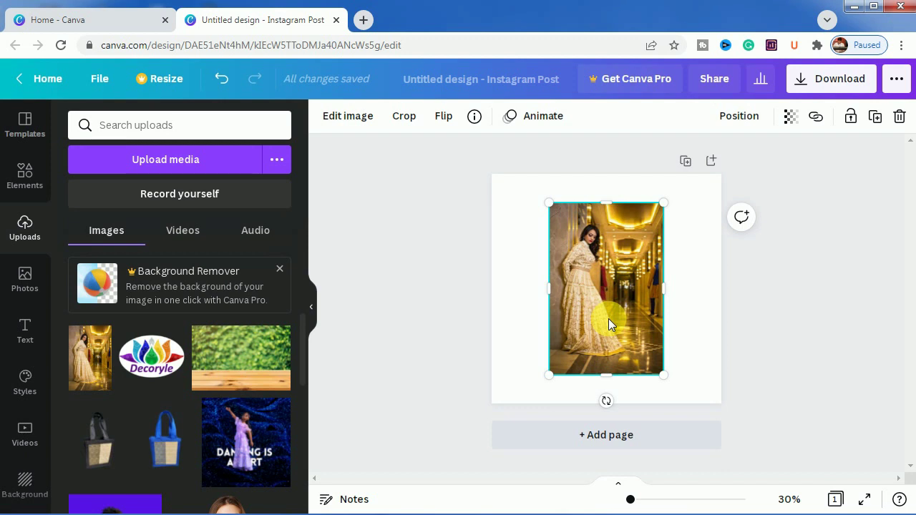
pyautogui.rightClick(609, 319)
pyautogui.click(628, 441)
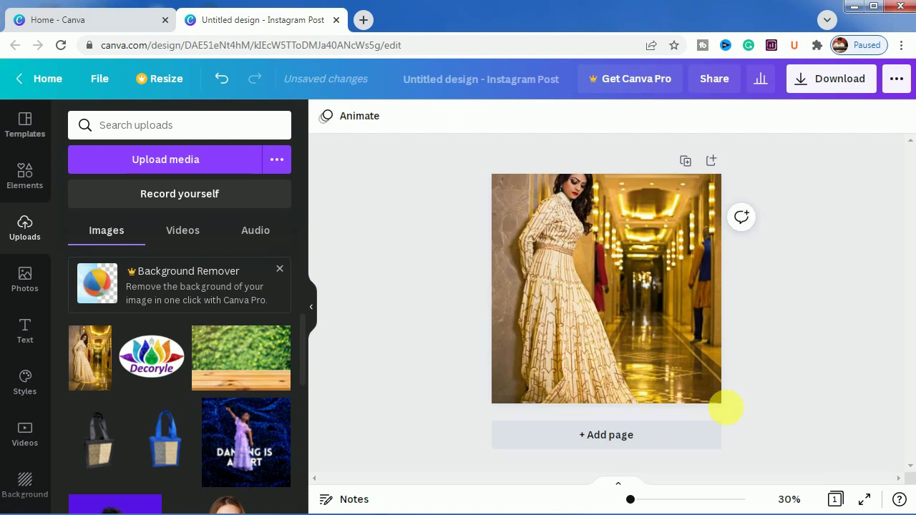
pyautogui.doubleClick(618, 311)
pyautogui.moveTo(618, 310); pyautogui.dragTo(626, 353)
pyautogui.click(839, 338)
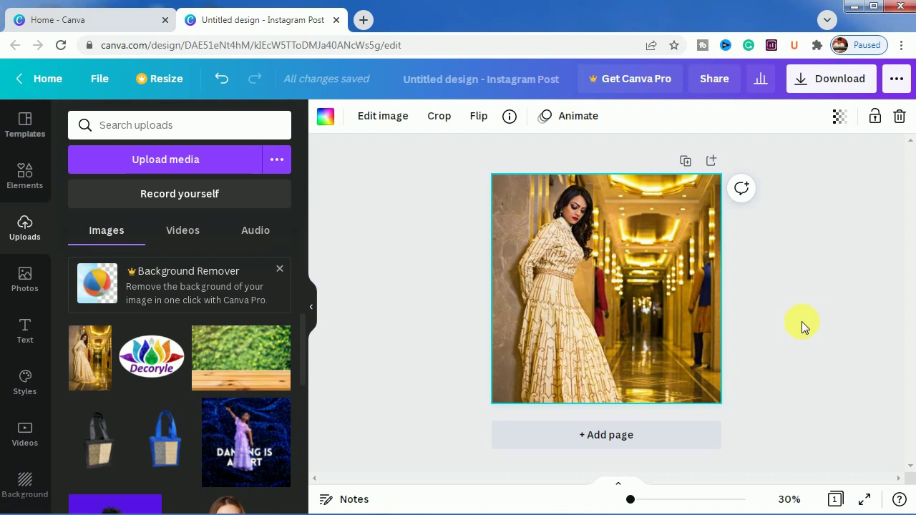
# - Try a whole-photo Blur of 45 in the image adjustments, undo it, and return to the effects list
pyautogui.click(377, 123)
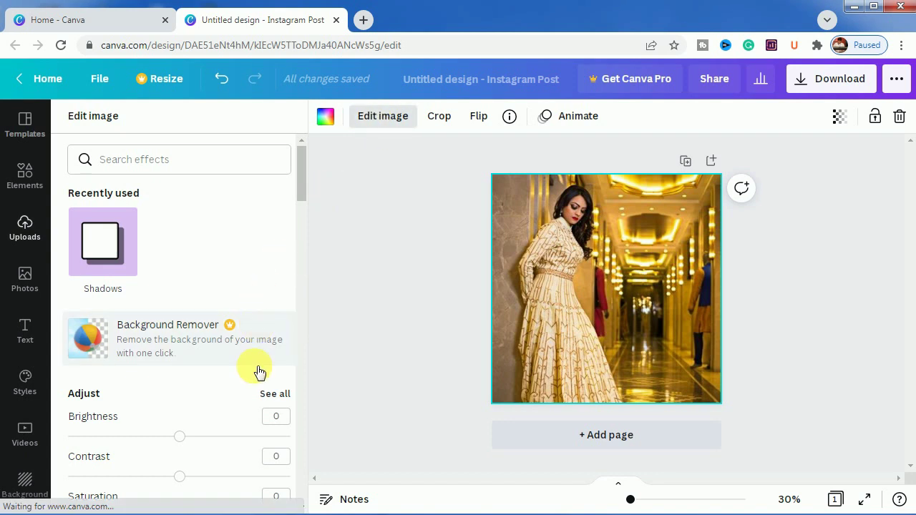
pyautogui.click(273, 392)
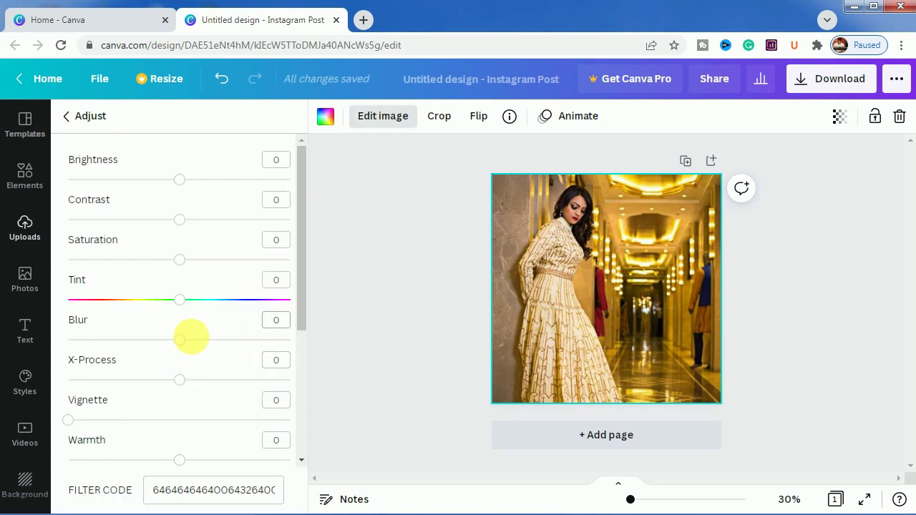
pyautogui.moveTo(179, 339); pyautogui.dragTo(235, 347)
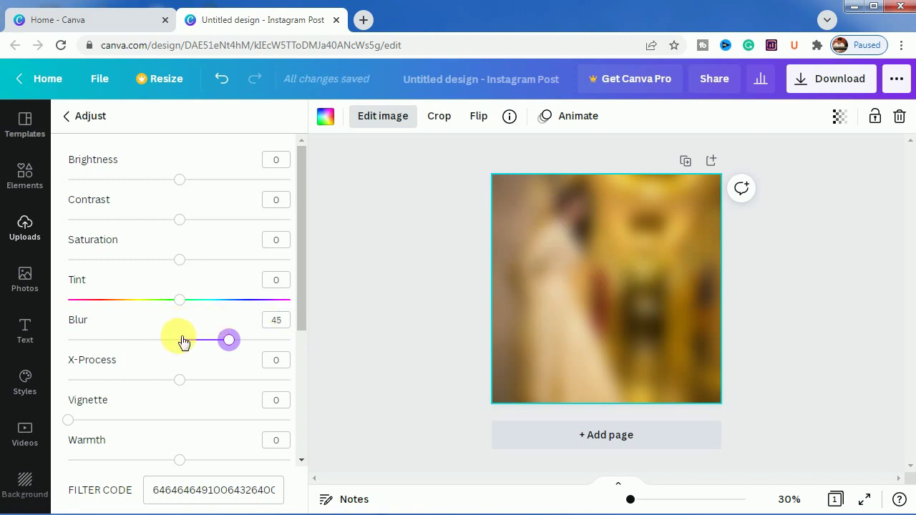
pyautogui.click(222, 80)
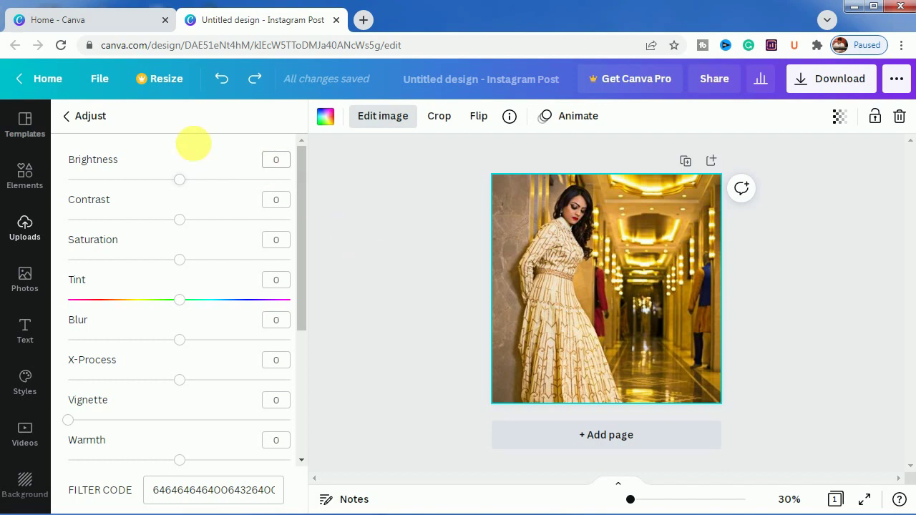
pyautogui.click(69, 119)
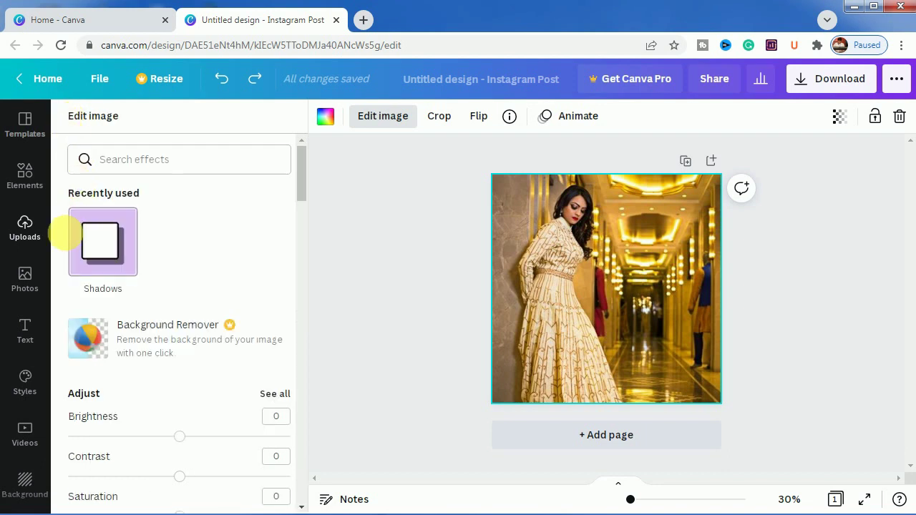
# - Scroll the Edit image panel down to the Tools section with the Blur tool
pyautogui.scroll(-6, 65, 232)
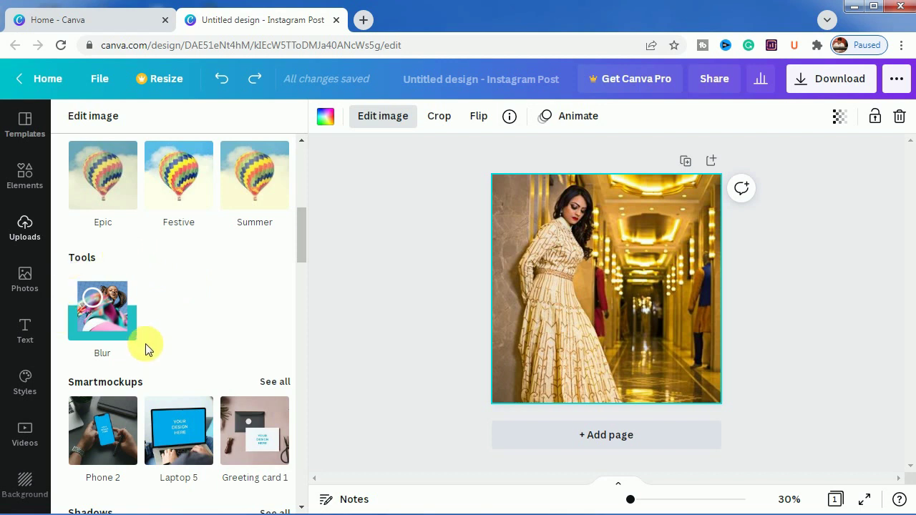
pyautogui.moveTo(301, 241); pyautogui.dragTo(303, 497)
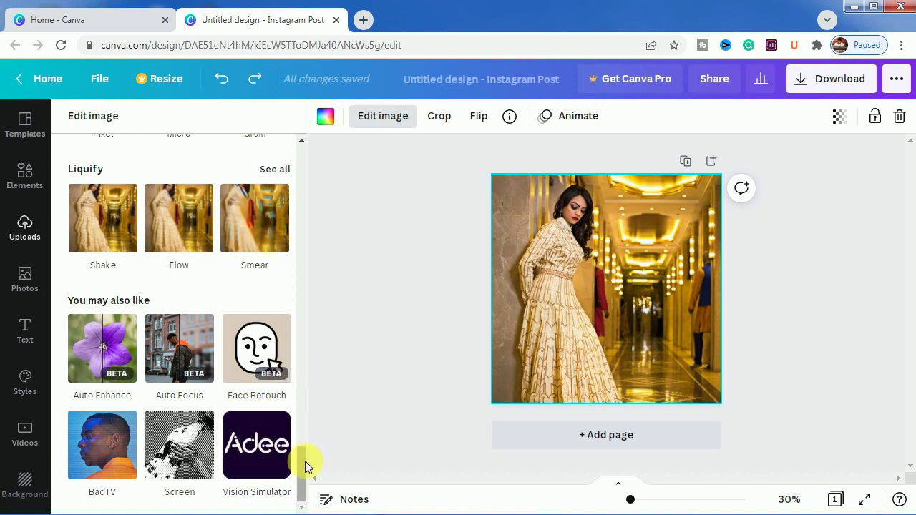
pyautogui.moveTo(305, 461); pyautogui.dragTo(303, 283)
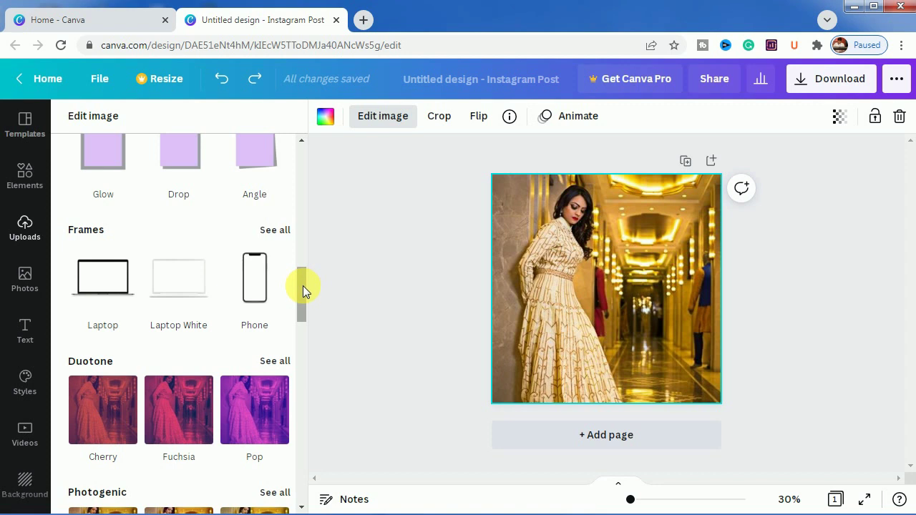
pyautogui.moveTo(303, 286); pyautogui.dragTo(302, 215)
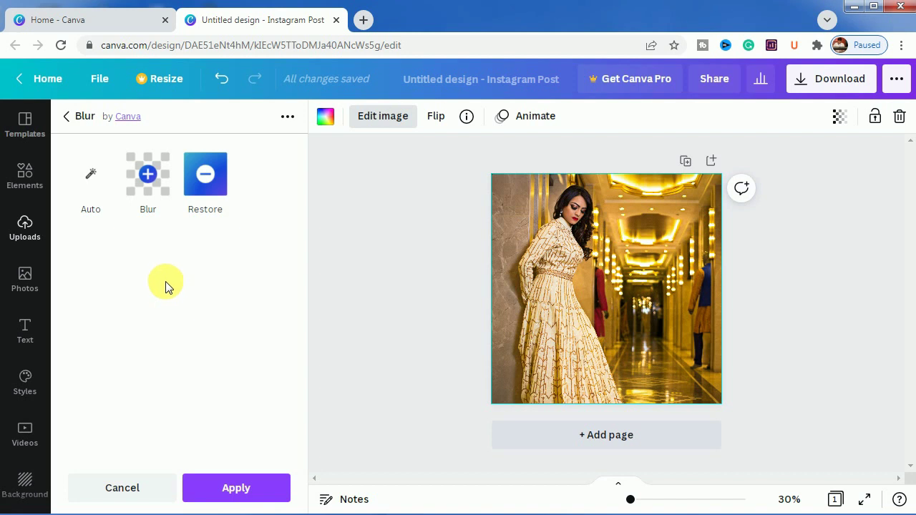
# - Activate the Blur brush at Intensity 30, Spread 50 and Brush Size 50
pyautogui.click(149, 175)
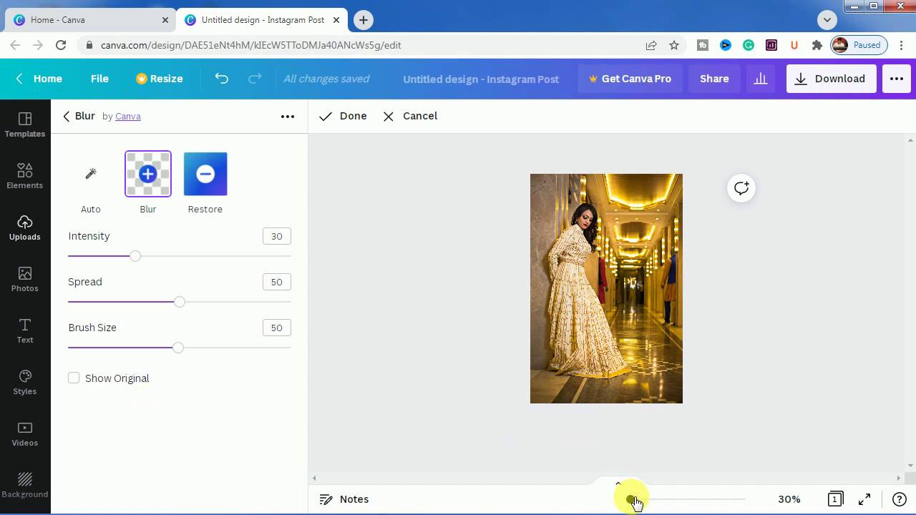
# - Zoom the canvas to 62% and reduce the blur brush size to 17
pyautogui.moveTo(637, 503); pyautogui.dragTo(638, 500)
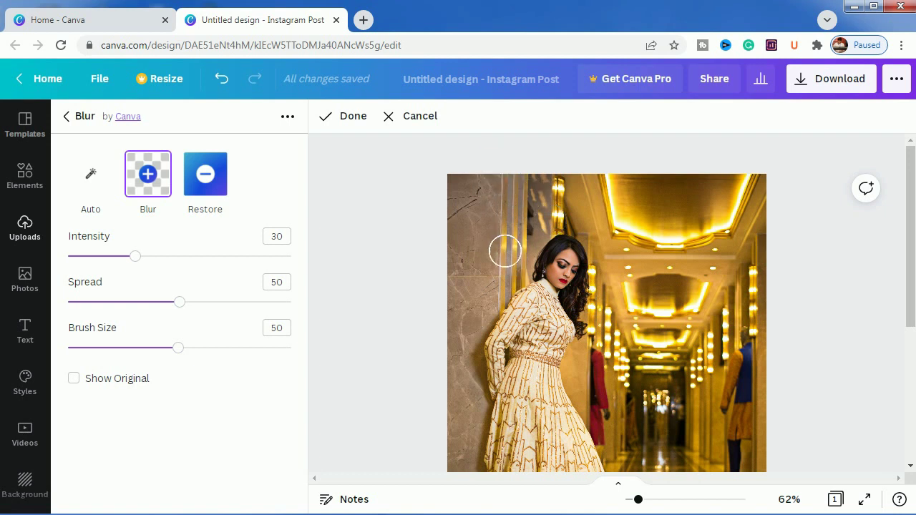
pyautogui.scroll(-4, 505, 252)
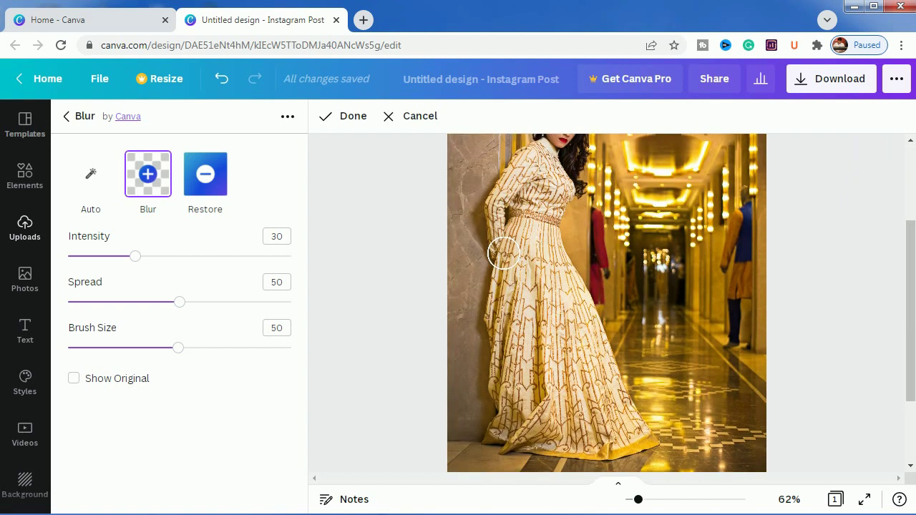
pyautogui.scroll(3, 504, 251)
pyautogui.scroll(-3, 507, 264)
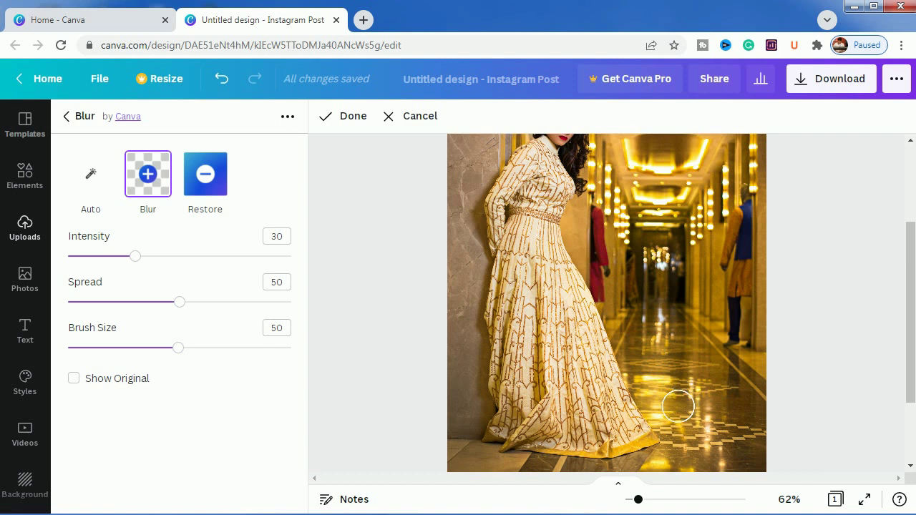
pyautogui.scroll(3, 716, 355)
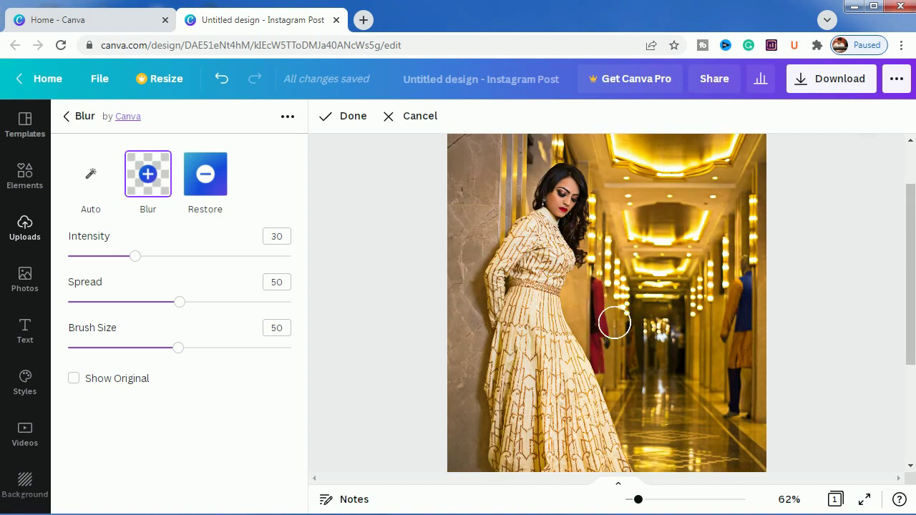
pyautogui.scroll(1, 614, 358)
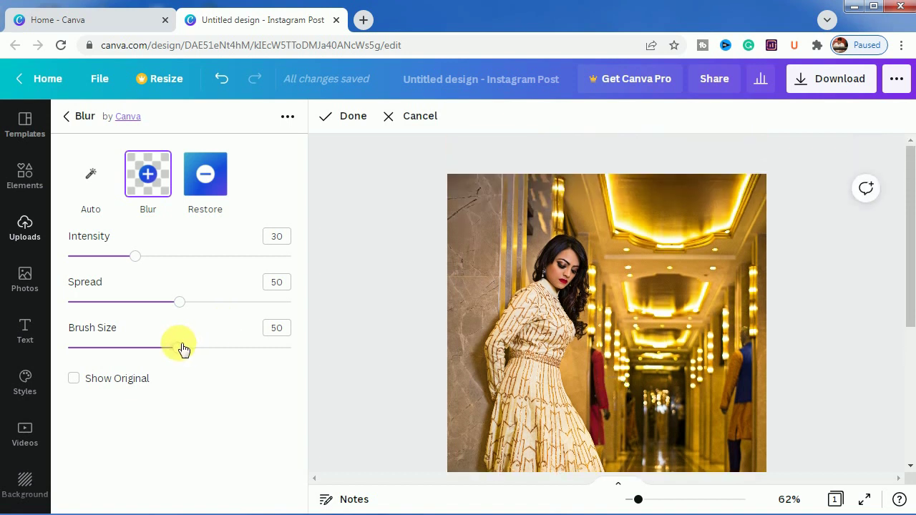
pyautogui.moveTo(184, 349); pyautogui.dragTo(107, 349)
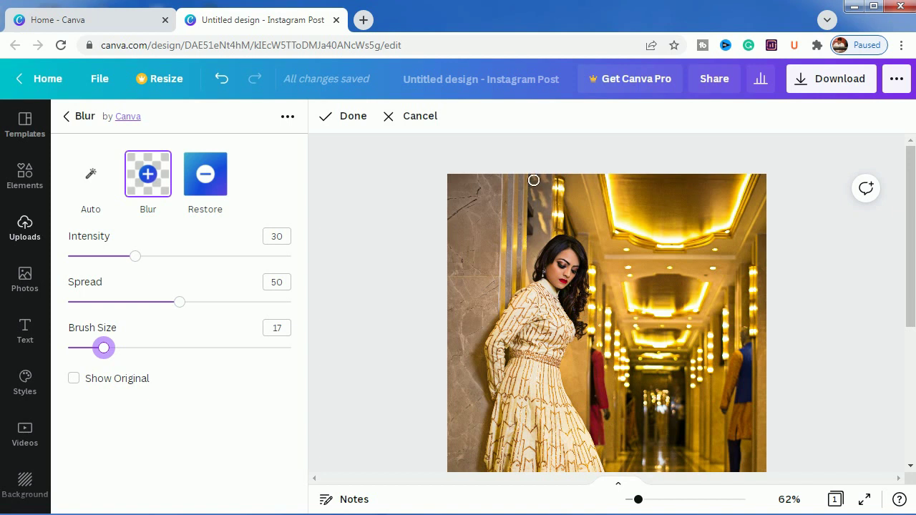
# - Zoom in further on the photo and shrink the blur brush to size 11
pyautogui.moveTo(642, 501); pyautogui.dragTo(649, 504)
pyautogui.click(650, 501)
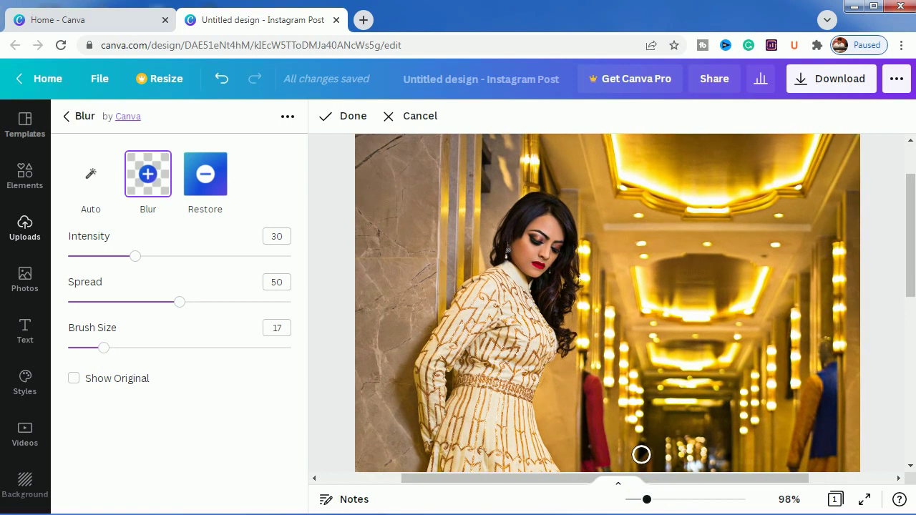
pyautogui.scroll(2, 647, 452)
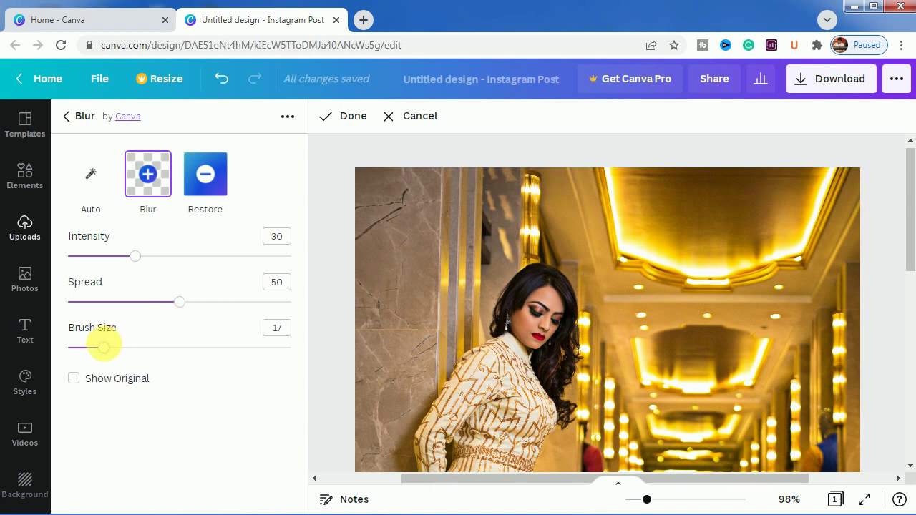
pyautogui.moveTo(102, 350); pyautogui.dragTo(96, 351)
# - Paint blur onto the corridor beside and down along the woman's hair
pyautogui.click(388, 281)
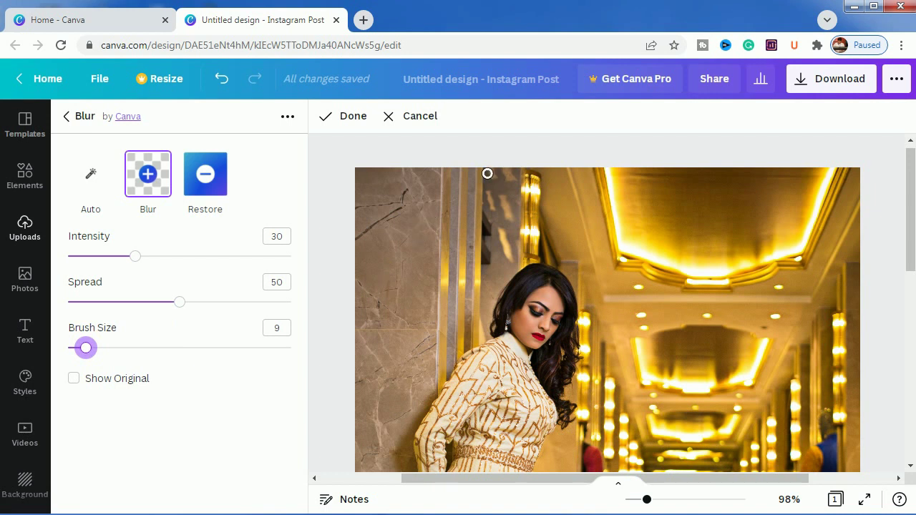
pyautogui.moveTo(488, 173); pyautogui.dragTo(482, 337)
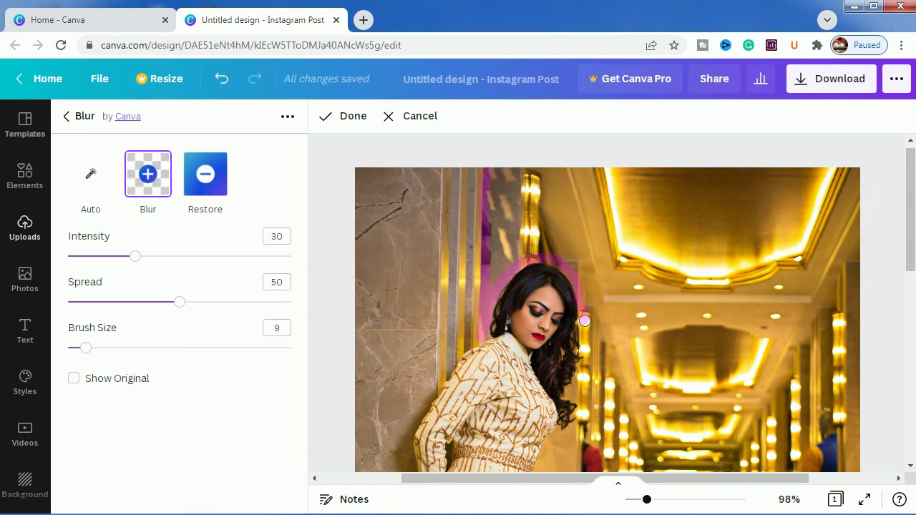
pyautogui.moveTo(587, 357); pyautogui.dragTo(571, 389)
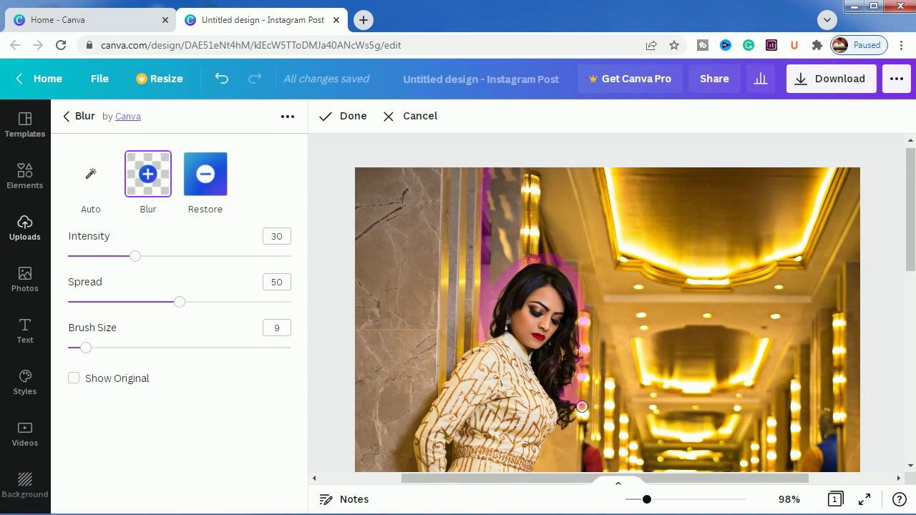
pyautogui.moveTo(554, 437); pyautogui.dragTo(544, 465)
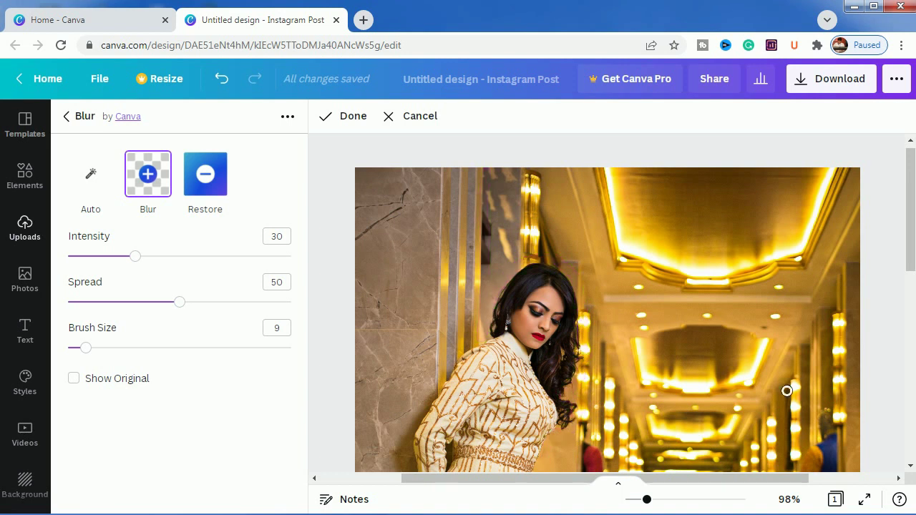
pyautogui.scroll(-2, 788, 389)
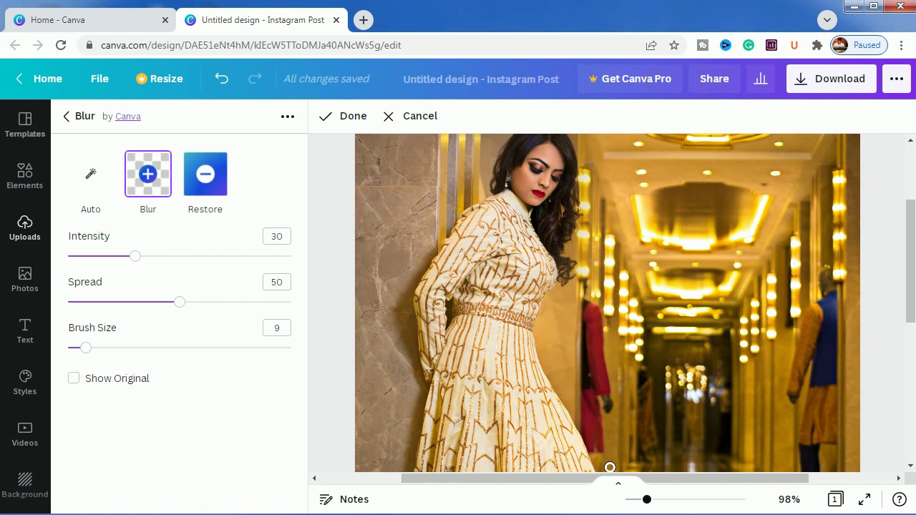
pyautogui.scroll(-3, 910, 336)
# - Undo the hair blur, reselect the corridor photo, and reopen its Blur tool
pyautogui.hotkey('ctrl', 'z')
pyautogui.scroll(-1, 624, 272)
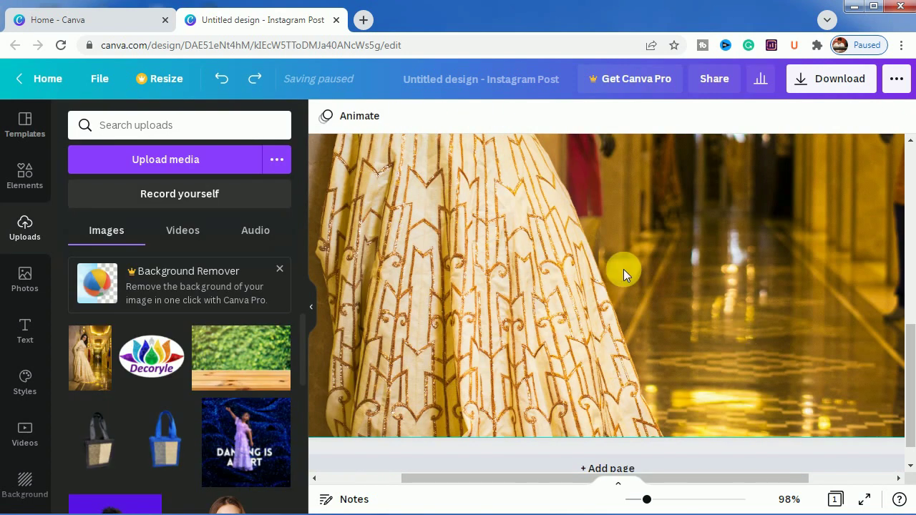
pyautogui.click(517, 214)
pyautogui.click(383, 116)
pyautogui.scroll(-3, 136, 401)
pyautogui.scroll(-1, 133, 344)
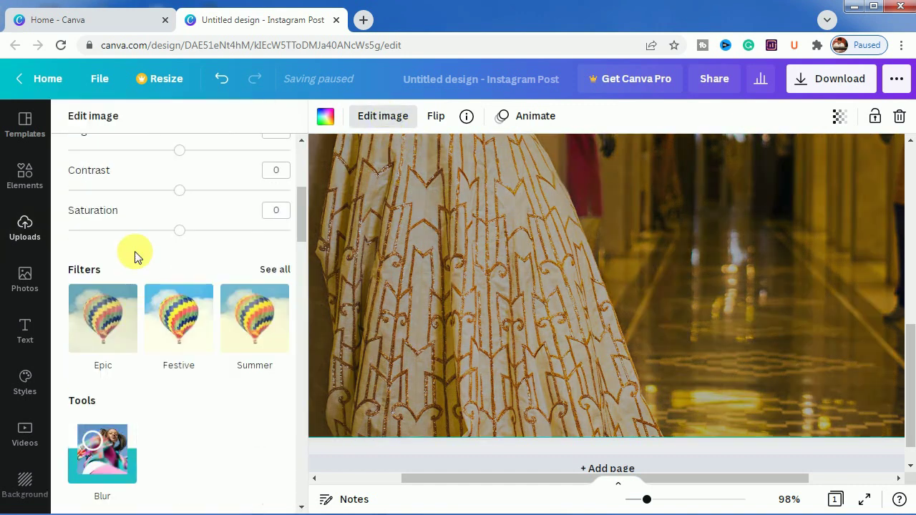
pyautogui.click(101, 452)
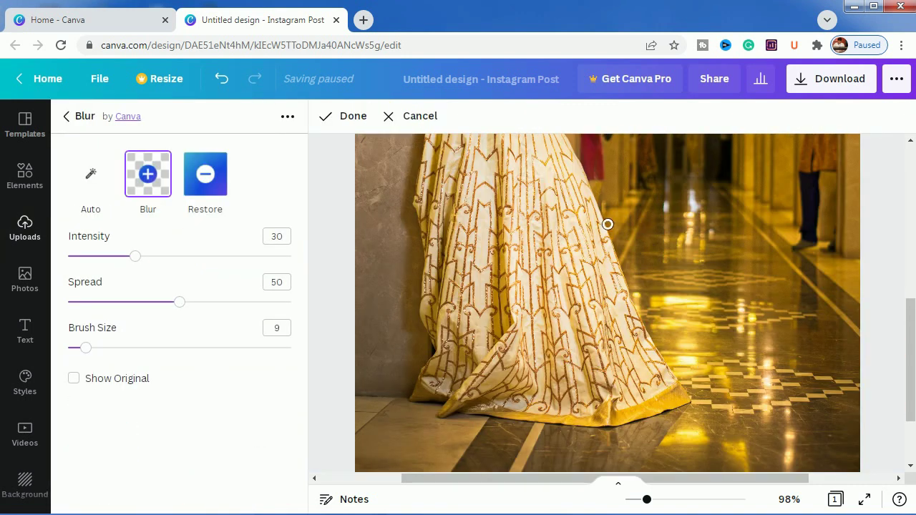
# - Blur the floor along the dress edge, zoom to 57%, and reactivate the Blur brush
pyautogui.moveTo(608, 224); pyautogui.dragTo(632, 279)
pyautogui.moveTo(654, 322)
pyautogui.mouseDown()
pyautogui.moveTo(696, 384)
pyautogui.moveTo(696, 404)
pyautogui.mouseUp()
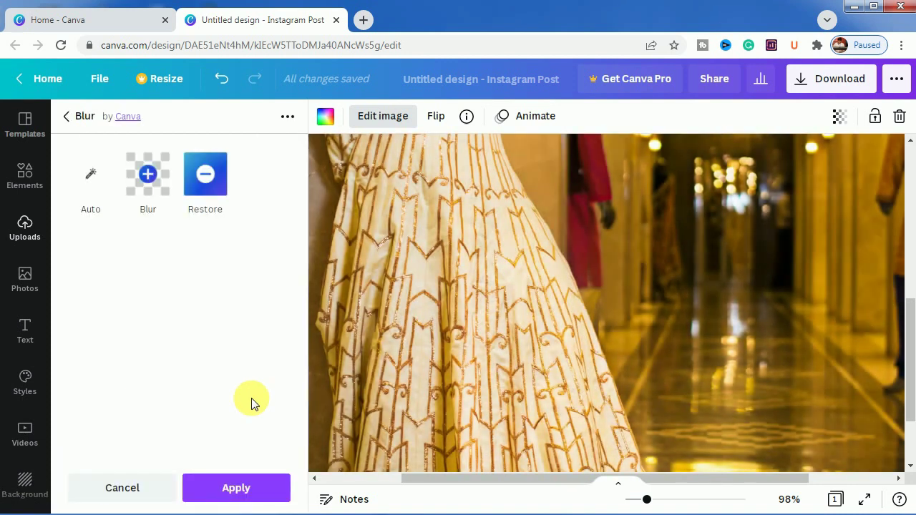
pyautogui.moveTo(647, 500); pyautogui.dragTo(638, 499)
pyautogui.scroll(5, 675, 460)
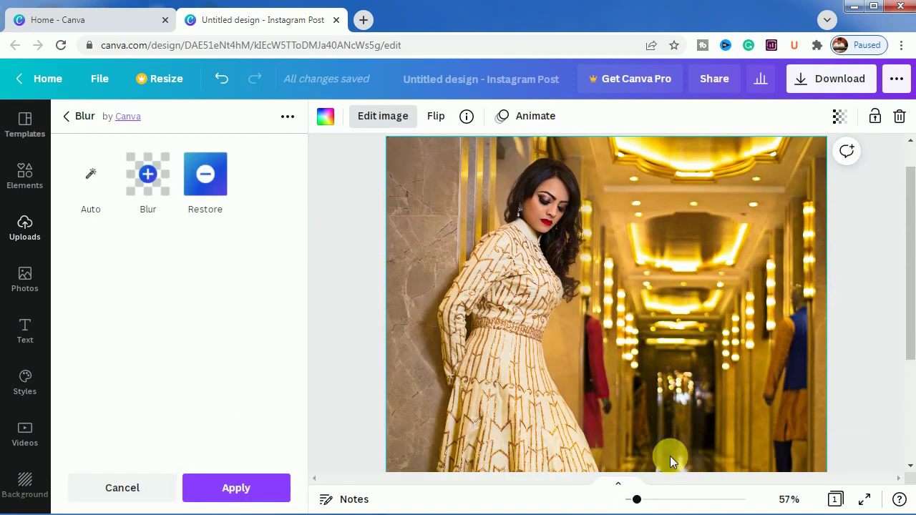
pyautogui.scroll(2, 670, 456)
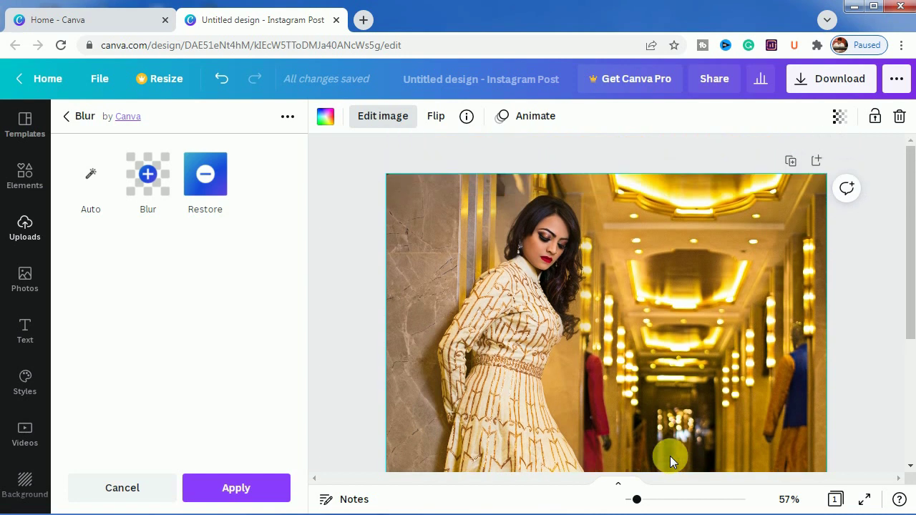
pyautogui.scroll(-2, 670, 456)
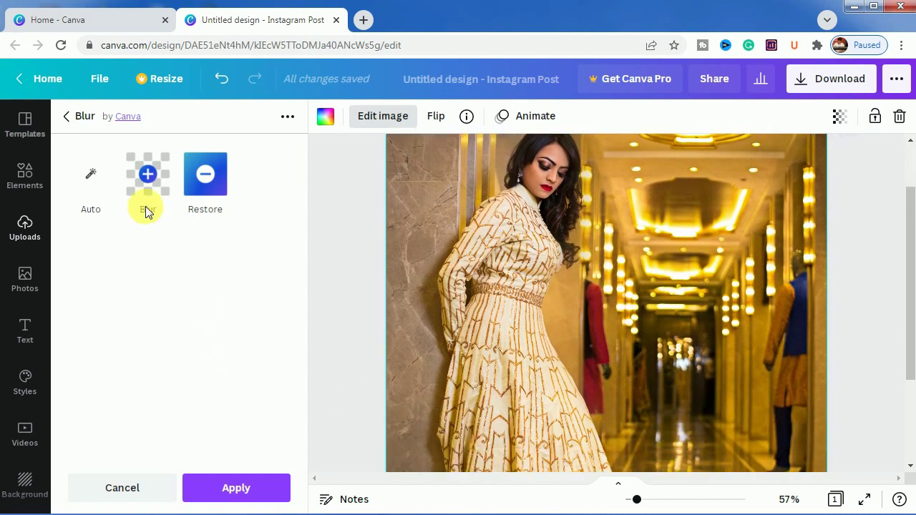
pyautogui.click(147, 178)
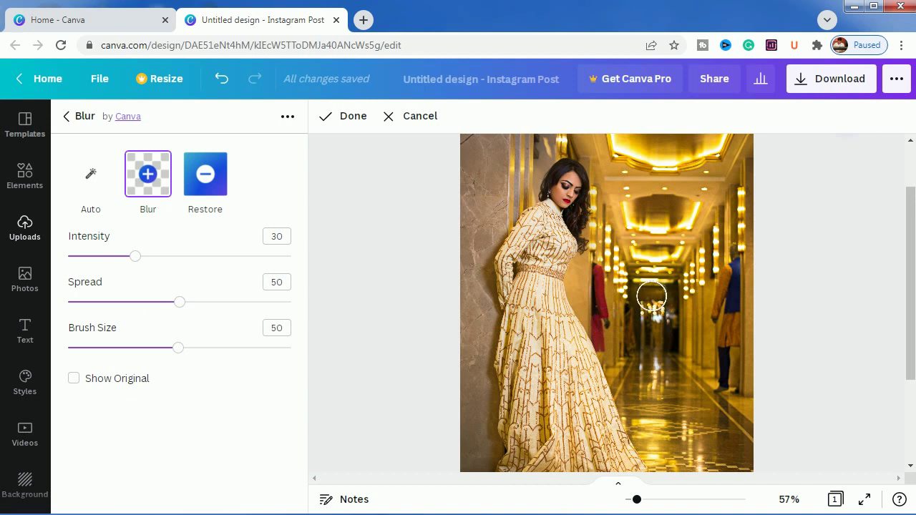
# - Blur the whole corridor, then at 80% zoom blur beside her hair with a size-27 brush
pyautogui.moveTo(653, 299)
pyautogui.mouseDown()
pyautogui.moveTo(613, 299)
pyautogui.moveTo(598, 279)
pyautogui.moveTo(610, 191)
pyautogui.moveTo(587, 144)
pyautogui.moveTo(757, 138)
pyautogui.moveTo(633, 163)
pyautogui.moveTo(742, 161)
pyautogui.moveTo(711, 182)
pyautogui.moveTo(604, 196)
pyautogui.moveTo(753, 215)
pyautogui.moveTo(615, 219)
pyautogui.moveTo(582, 275)
pyautogui.moveTo(656, 458)
pyautogui.moveTo(690, 469)
pyautogui.moveTo(746, 464)
pyautogui.moveTo(732, 229)
pyautogui.moveTo(610, 259)
pyautogui.moveTo(720, 255)
pyautogui.moveTo(719, 276)
pyautogui.moveTo(680, 276)
pyautogui.moveTo(612, 316)
pyautogui.moveTo(659, 319)
pyautogui.moveTo(714, 285)
pyautogui.moveTo(624, 324)
pyautogui.moveTo(716, 315)
pyautogui.moveTo(640, 378)
pyautogui.moveTo(710, 332)
pyautogui.moveTo(671, 448)
pyautogui.moveTo(614, 358)
pyautogui.moveTo(654, 363)
pyautogui.moveTo(659, 389)
pyautogui.moveTo(699, 387)
pyautogui.moveTo(700, 456)
pyautogui.moveTo(722, 440)
pyautogui.moveTo(697, 420)
pyautogui.moveTo(626, 182)
pyautogui.moveTo(542, 147)
pyautogui.moveTo(580, 145)
pyautogui.mouseUp()
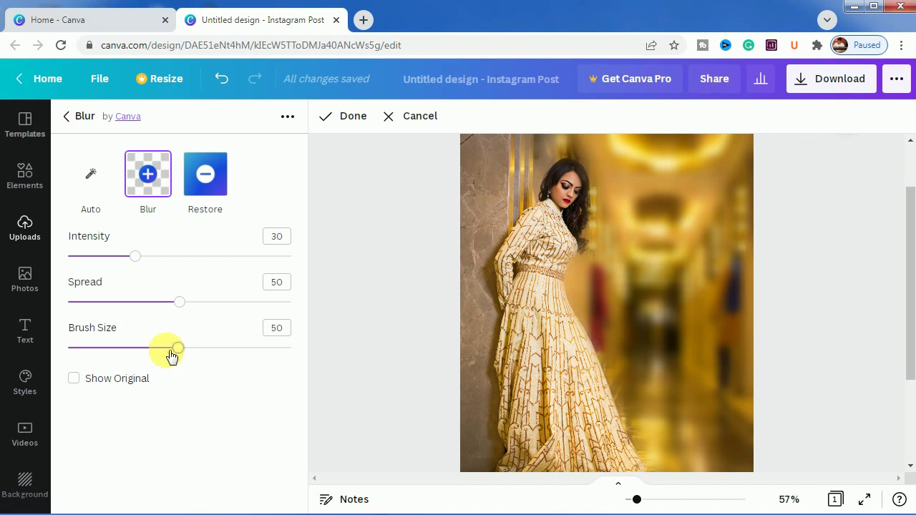
pyautogui.moveTo(172, 350); pyautogui.dragTo(126, 349)
pyautogui.click(644, 501)
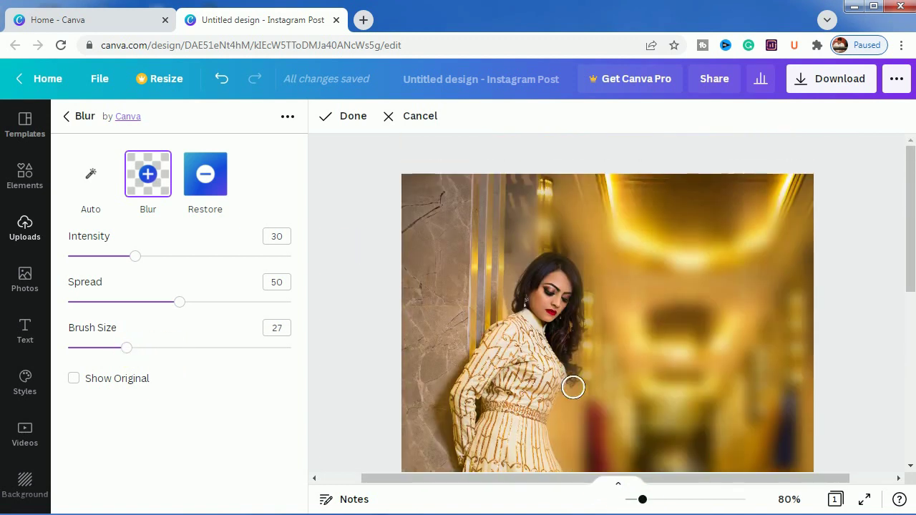
pyautogui.moveTo(596, 288); pyautogui.dragTo(581, 395)
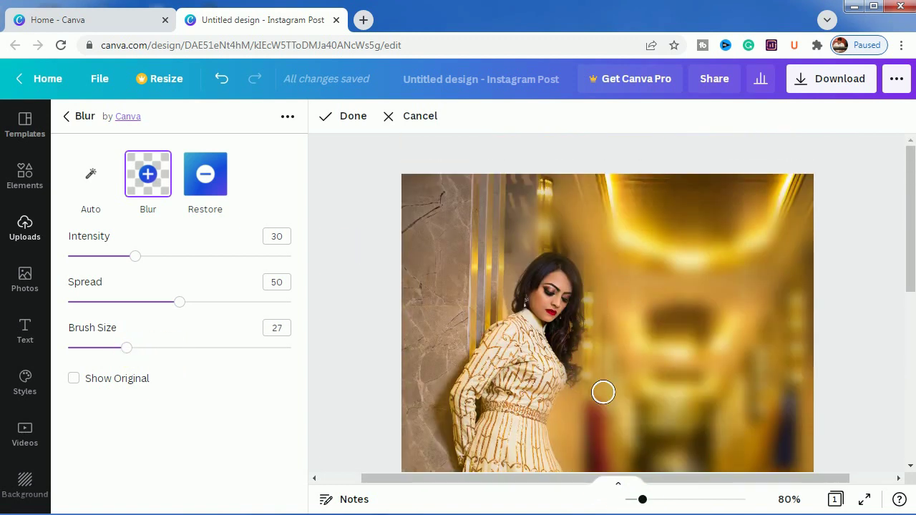
pyautogui.moveTo(511, 181)
pyautogui.mouseDown()
pyautogui.moveTo(544, 182)
pyautogui.moveTo(546, 204)
pyautogui.moveTo(506, 228)
pyautogui.moveTo(501, 308)
pyautogui.mouseUp()
# - Restore sharpness at her hair edge with a size-10, spread-51 Restore brush, then zoom out to 42%
pyautogui.click(213, 185)
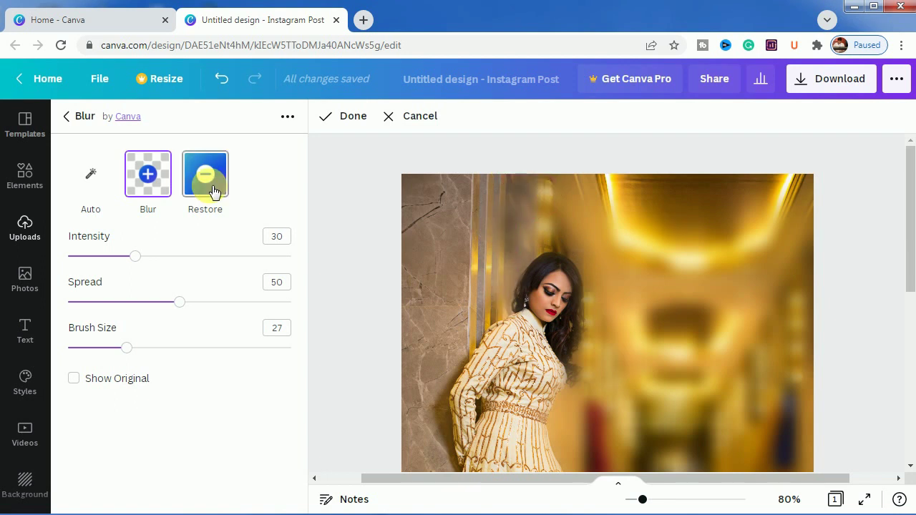
pyautogui.moveTo(128, 301)
pyautogui.mouseDown()
pyautogui.moveTo(134, 307)
pyautogui.moveTo(88, 303)
pyautogui.mouseUp()
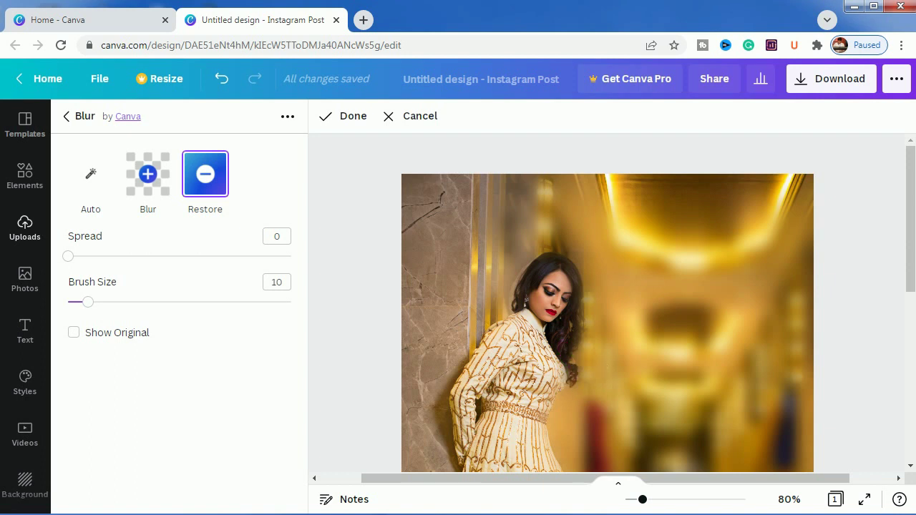
pyautogui.moveTo(69, 256); pyautogui.dragTo(181, 256)
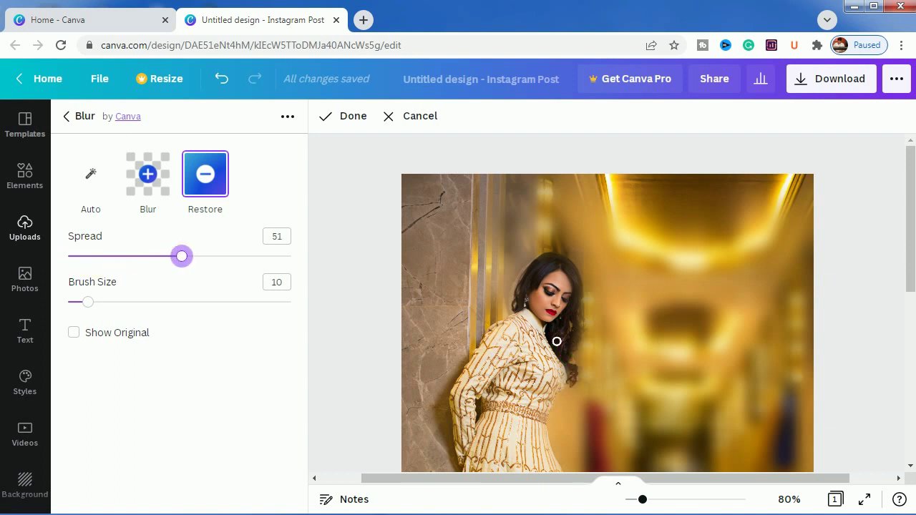
pyautogui.moveTo(577, 348); pyautogui.dragTo(579, 330)
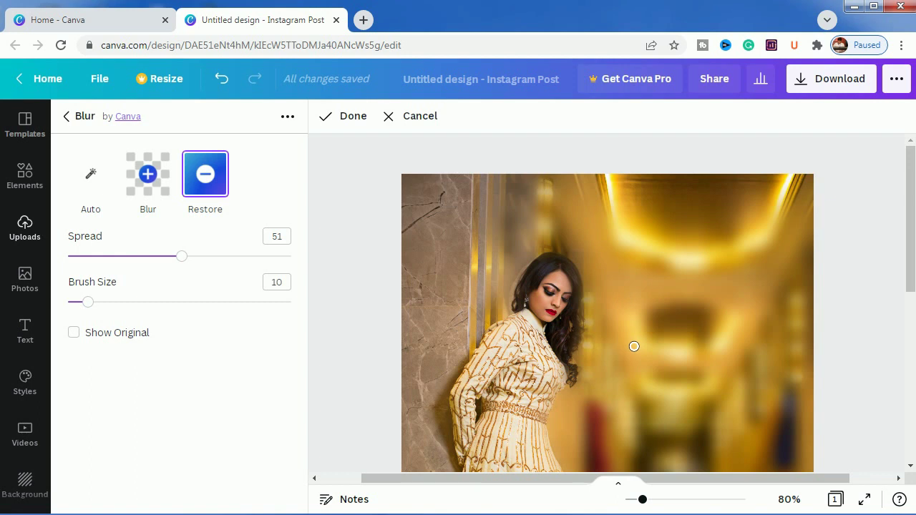
pyautogui.moveTo(642, 499); pyautogui.dragTo(634, 499)
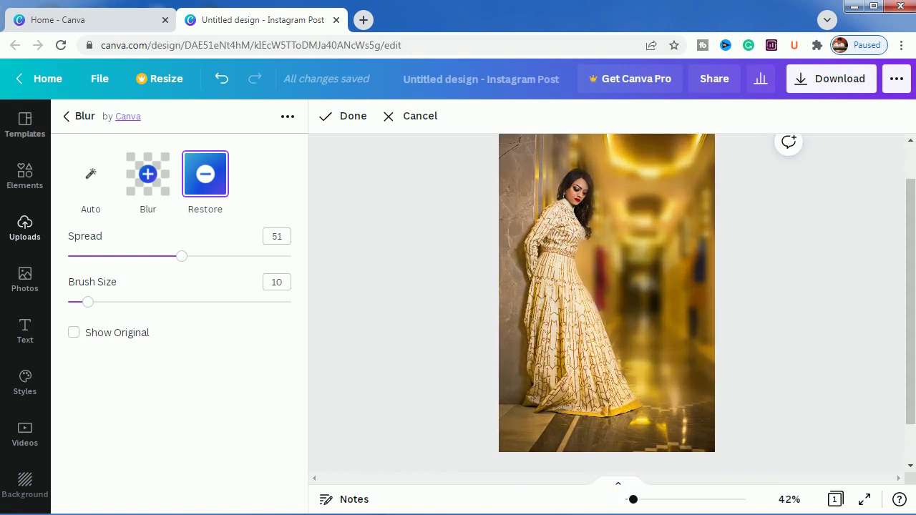
pyautogui.click(346, 120)
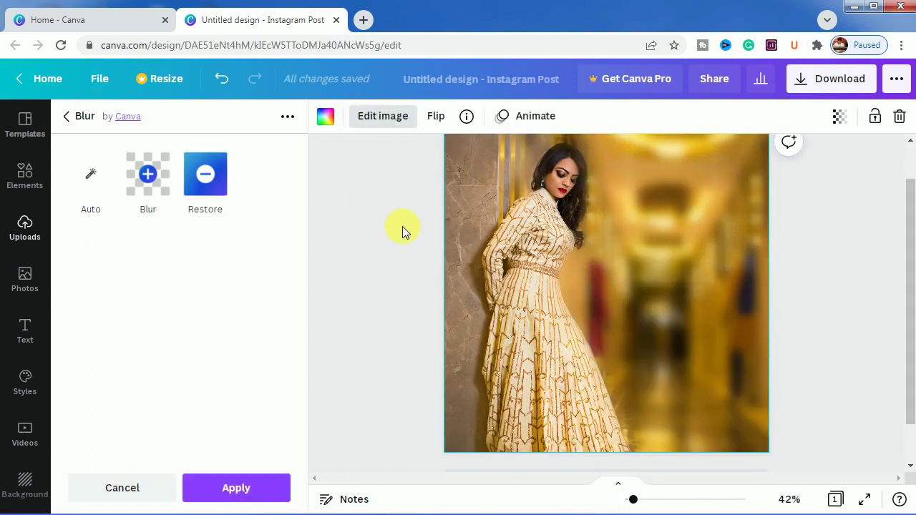
pyautogui.scroll(1, 385, 247)
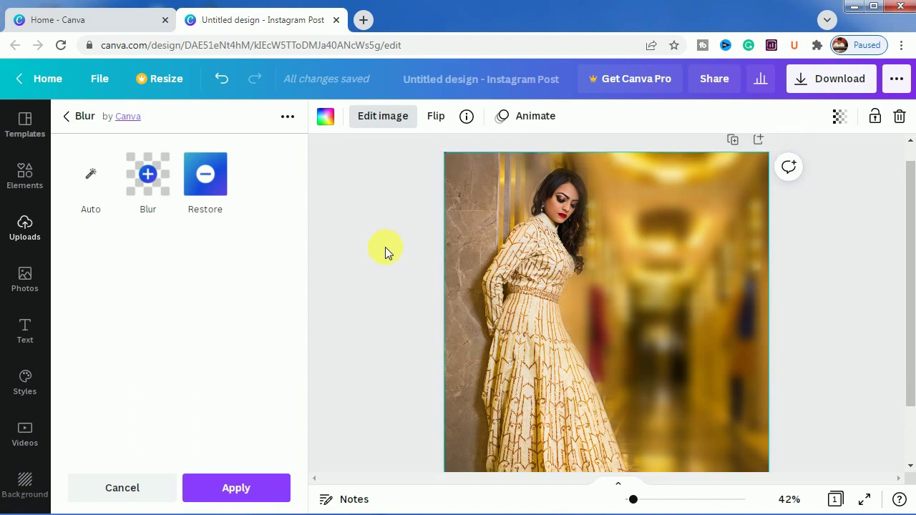
pyautogui.scroll(-2, 385, 247)
pyautogui.scroll(2, 385, 247)
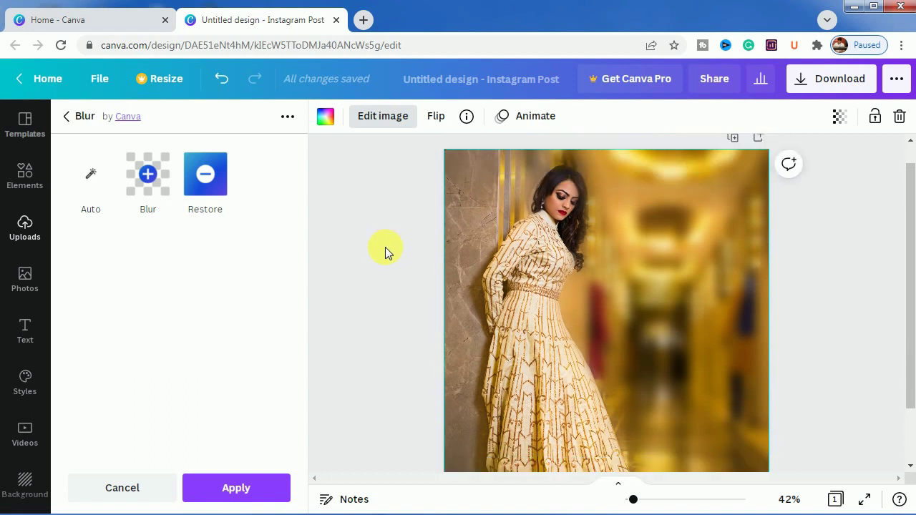